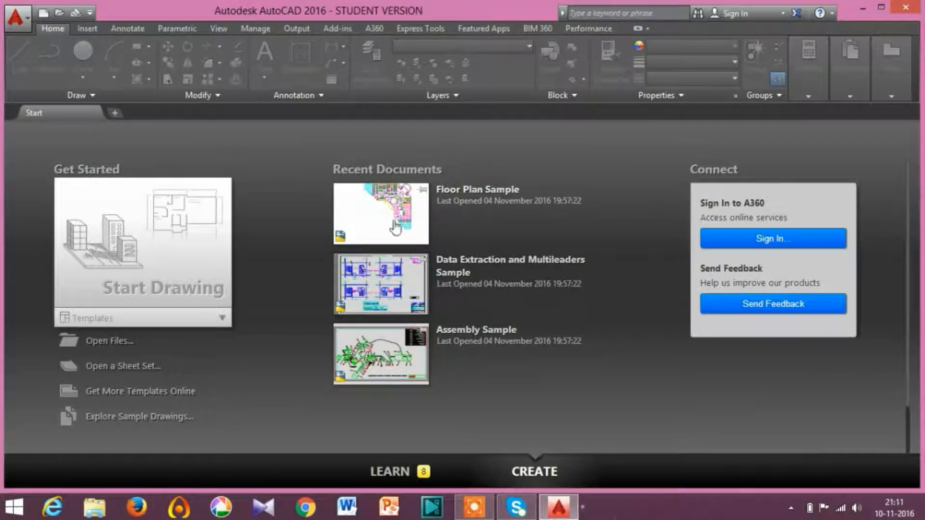
Create a new drawing from the acad.dwt template.
{"action": "left_click", "coordinate": [220, 319]}
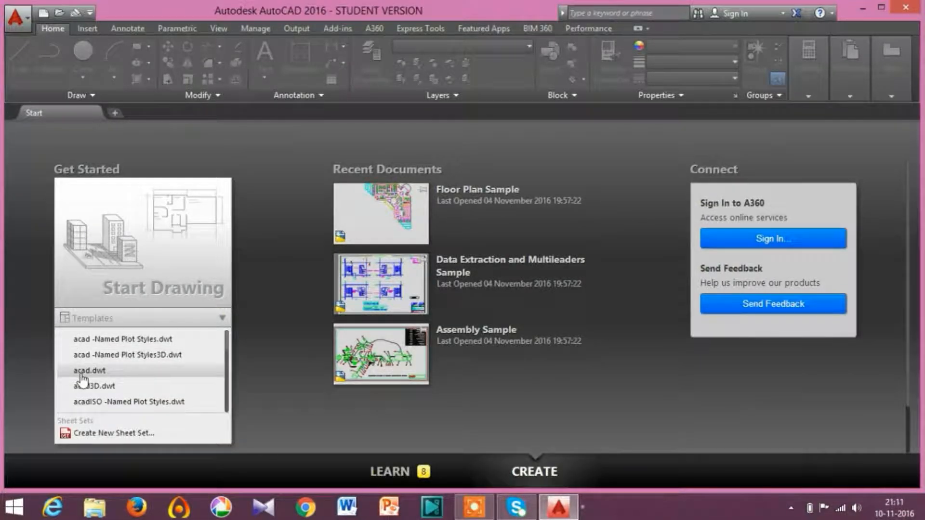
{"action": "left_click", "coordinate": [107, 372]}
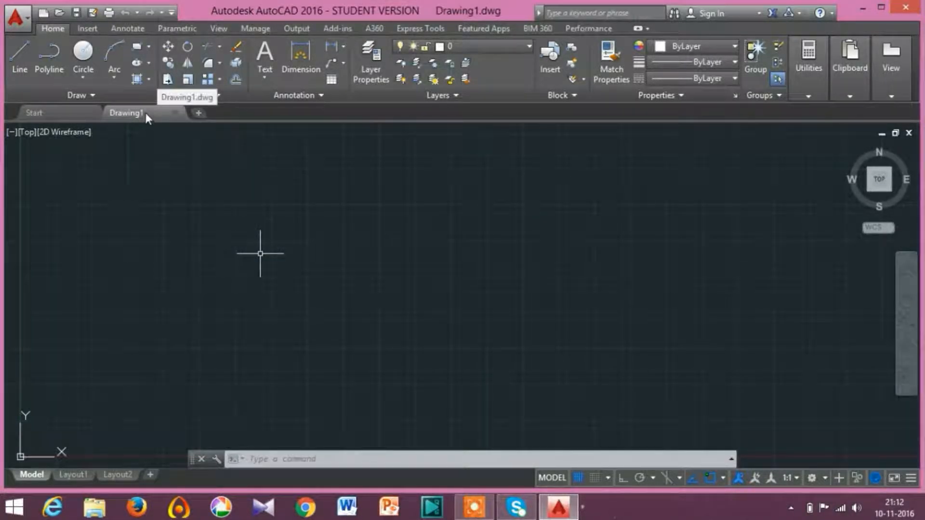
{"action": "mouse_move", "coordinate": [146, 113]}
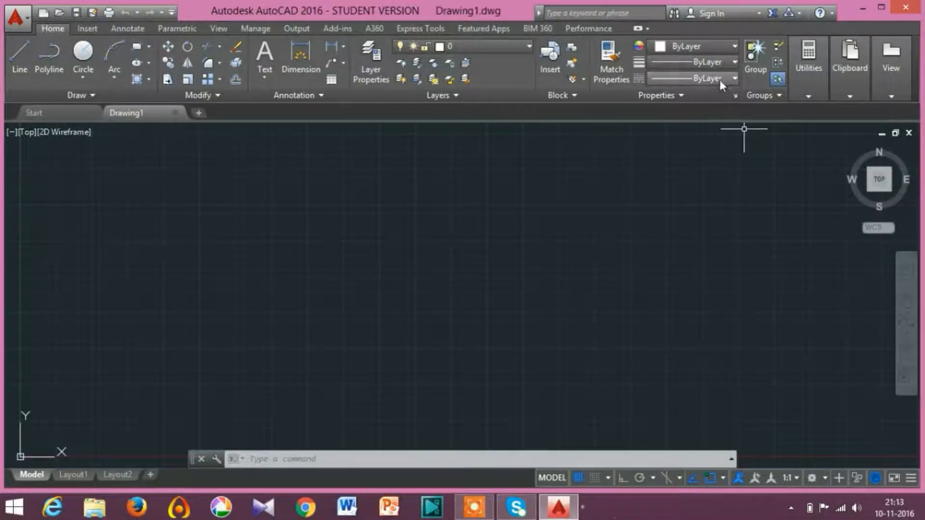
{"action": "left_click", "coordinate": [115, 28]}
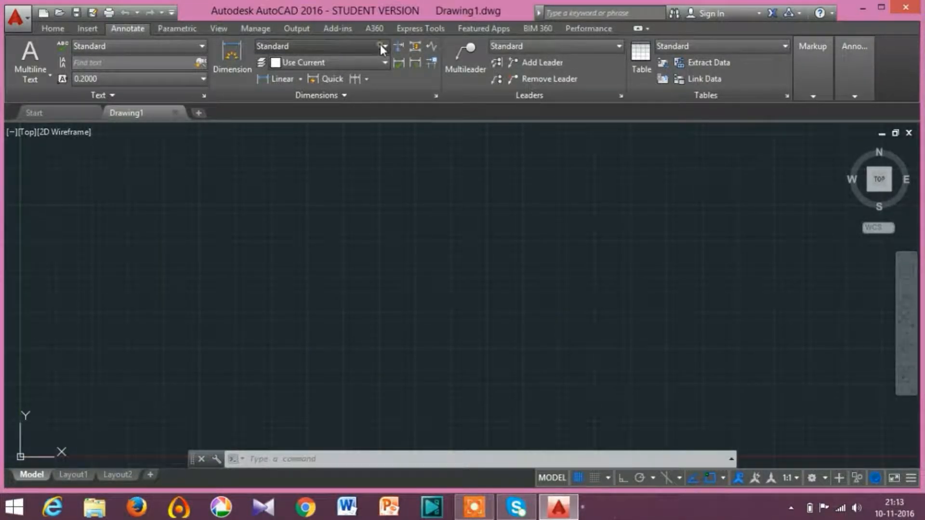
{"action": "left_click", "coordinate": [352, 46]}
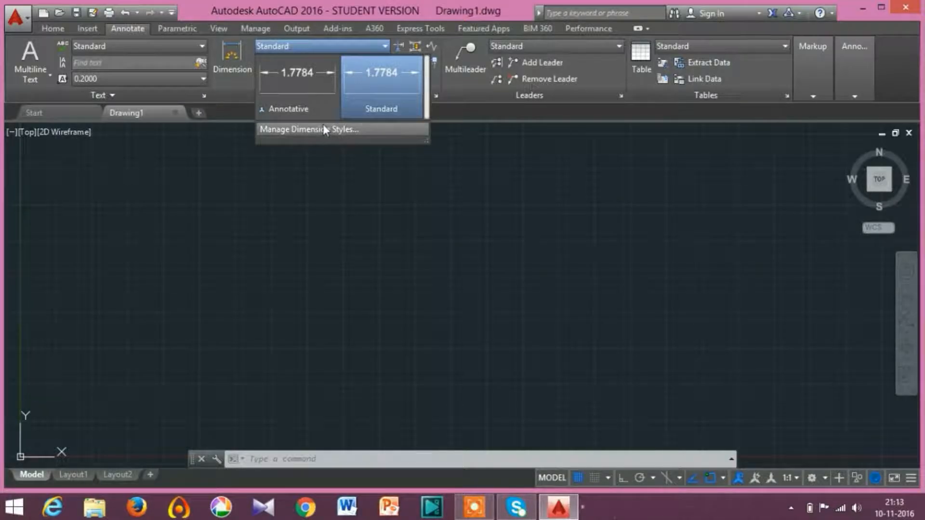
{"action": "left_click", "coordinate": [372, 47]}
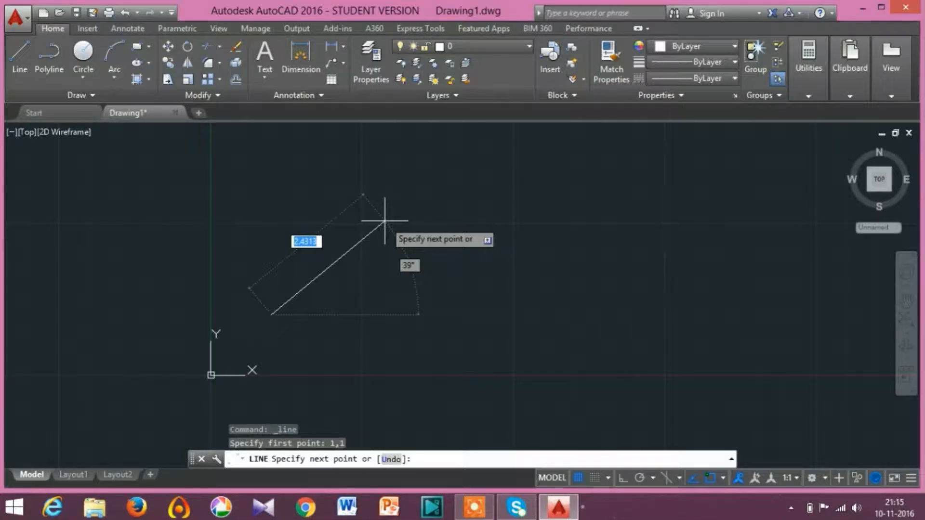
Draw a single diagonal line 50 units long from point 1,1 at about 39°, and end the Line command.
{"action": "key", "text": "Return"}
{"action": "scroll", "coordinate": [384, 221], "scroll_direction": "down", "scroll_amount": 5}
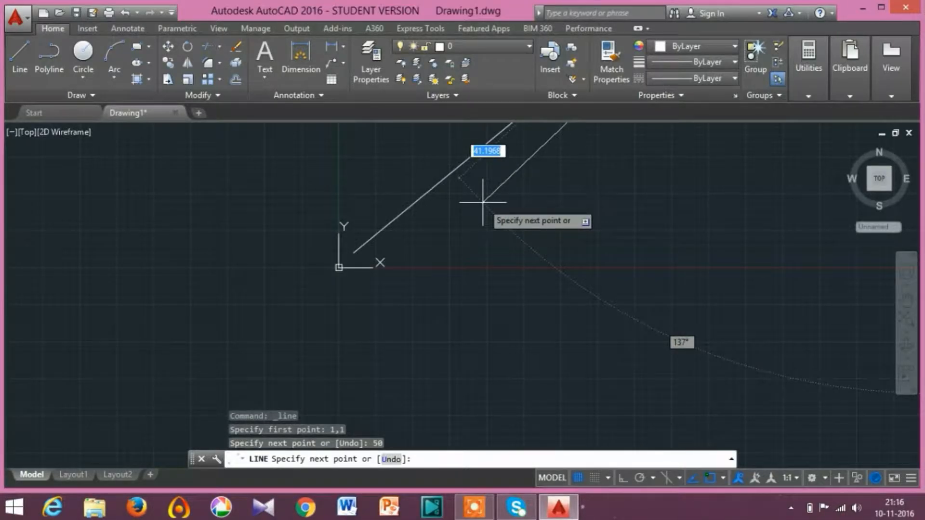
{"action": "scroll", "coordinate": [482, 203], "scroll_direction": "up", "scroll_amount": 2}
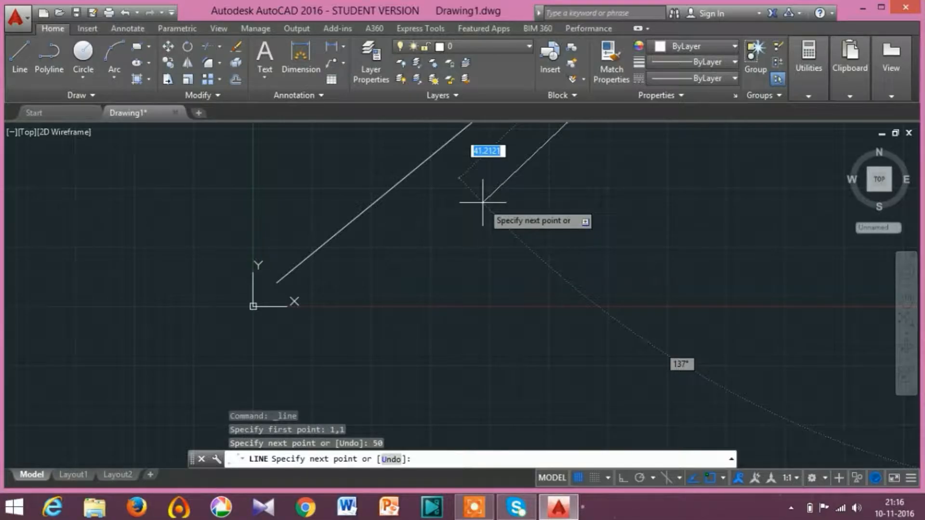
{"action": "mouse_move", "coordinate": [483, 202]}
{"action": "middle_mouse_down"}
{"action": "mouse_move", "coordinate": [391, 308]}
{"action": "mouse_move", "coordinate": [41, 391]}
{"action": "mouse_move", "coordinate": [388, 249]}
{"action": "mouse_move", "coordinate": [411, 284]}
{"action": "middle_mouse_up"}
{"action": "mouse_move", "coordinate": [487, 225]}
{"action": "middle_mouse_down"}
{"action": "mouse_move", "coordinate": [118, 464]}
{"action": "mouse_move", "coordinate": [302, 324]}
{"action": "mouse_move", "coordinate": [377, 301]}
{"action": "middle_mouse_up"}
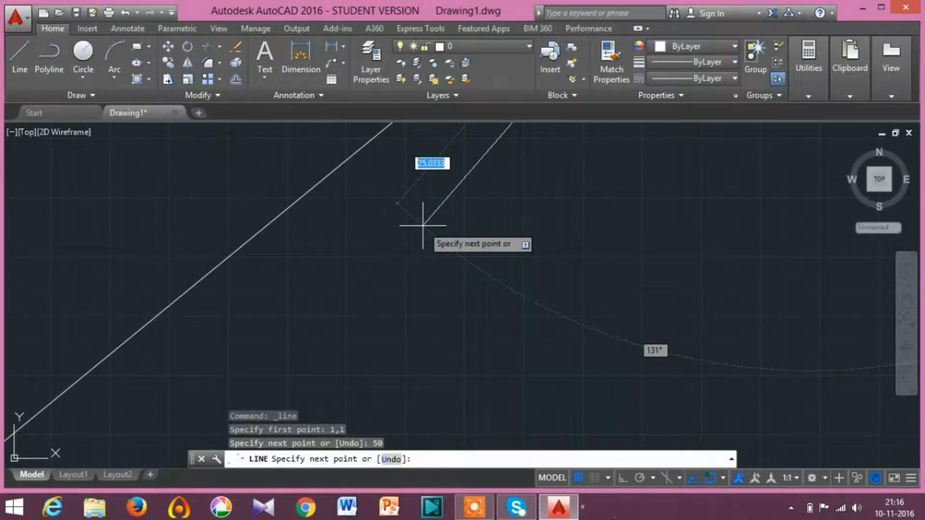
{"action": "key", "text": "Escape"}
{"action": "scroll", "coordinate": [467, 176], "scroll_direction": "down", "scroll_amount": 8}
{"action": "mouse_move", "coordinate": [508, 175]}
{"action": "middle_mouse_down"}
{"action": "mouse_move", "coordinate": [496, 200]}
{"action": "mouse_move", "coordinate": [256, 289]}
{"action": "middle_mouse_up"}
{"action": "scroll", "coordinate": [254, 296], "scroll_direction": "up", "scroll_amount": 2}
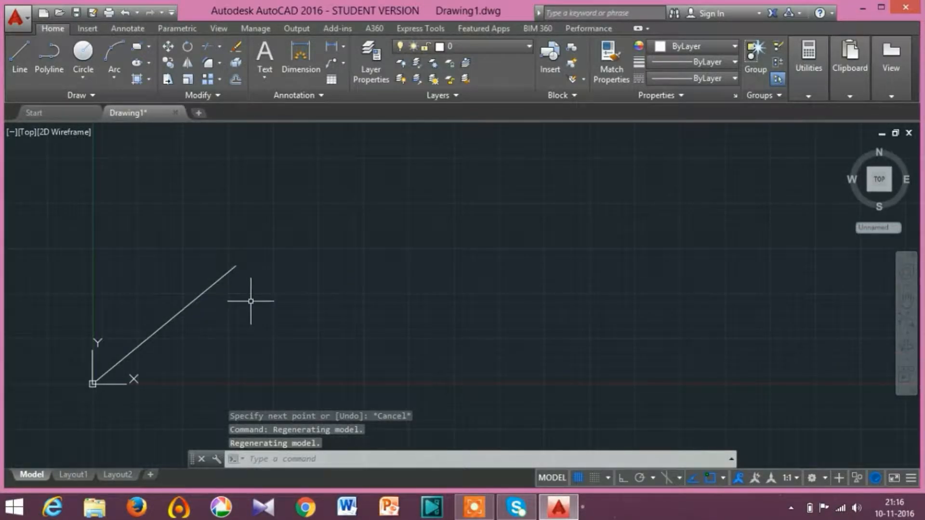
Set the drawing units' insertion scale to Millimeters, keeping the decimal length precision at 0.0000.
{"action": "scroll", "coordinate": [133, 386], "scroll_direction": "up", "scroll_amount": 5}
{"action": "scroll", "coordinate": [133, 386], "scroll_direction": "up", "scroll_amount": 5}
{"action": "middle_click_drag", "start_coordinate": [48, 317], "coordinate": [560, 354]}
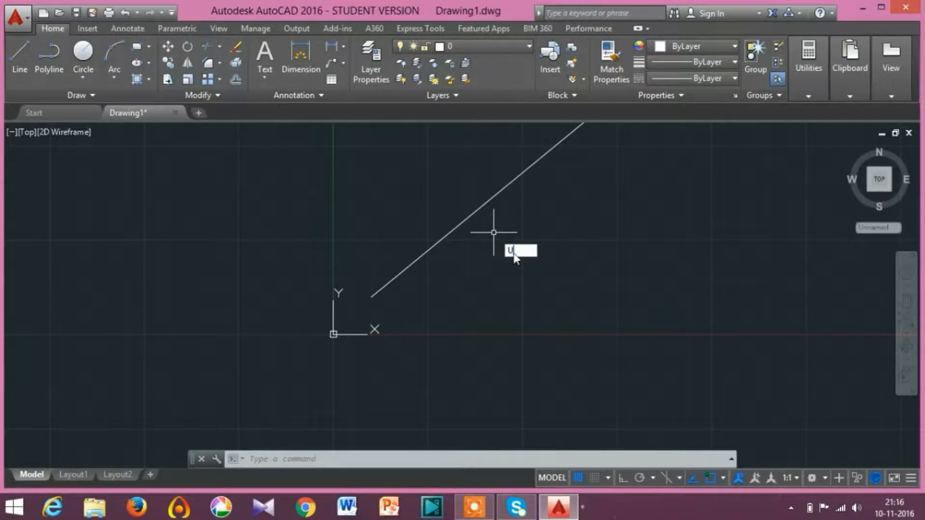
{"action": "type", "text": "NI"}
{"action": "key", "text": "Escape"}
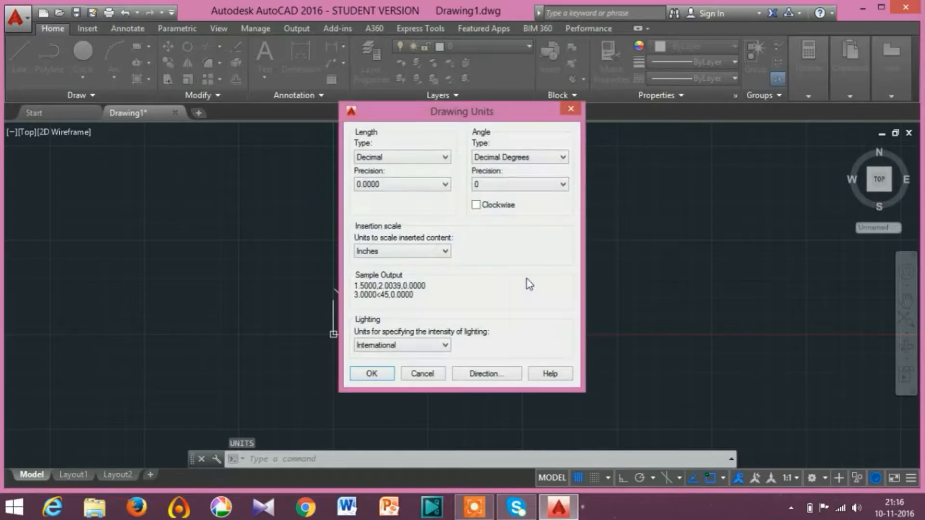
{"action": "left_click", "coordinate": [413, 253]}
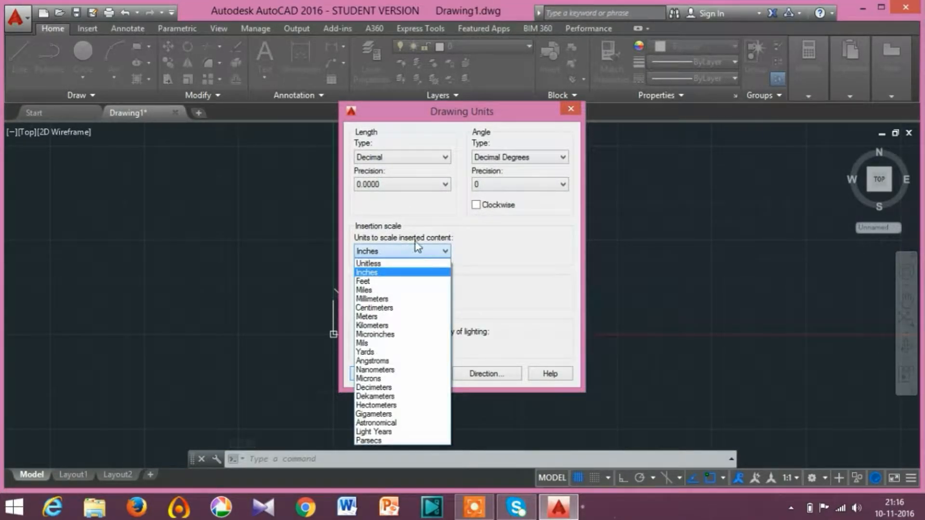
{"action": "left_click", "coordinate": [381, 299]}
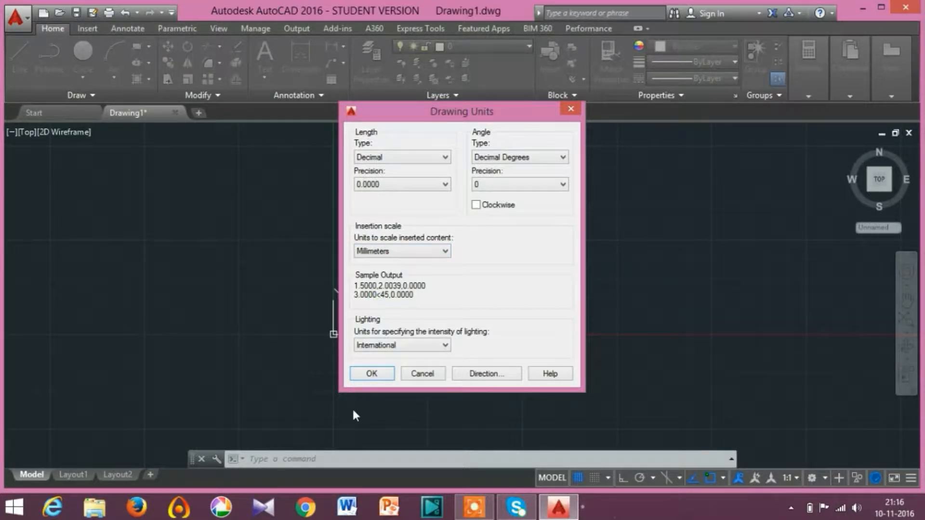
{"action": "left_click", "coordinate": [407, 188]}
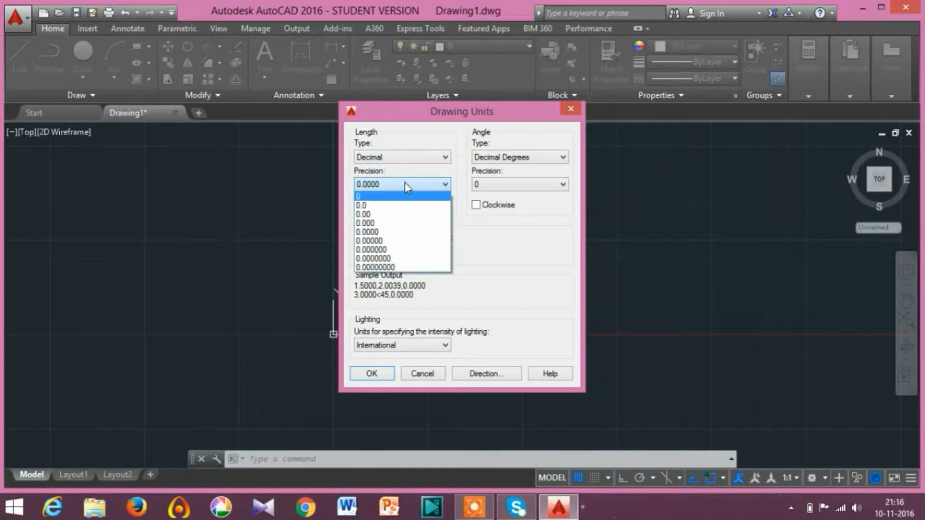
{"action": "left_click", "coordinate": [406, 185]}
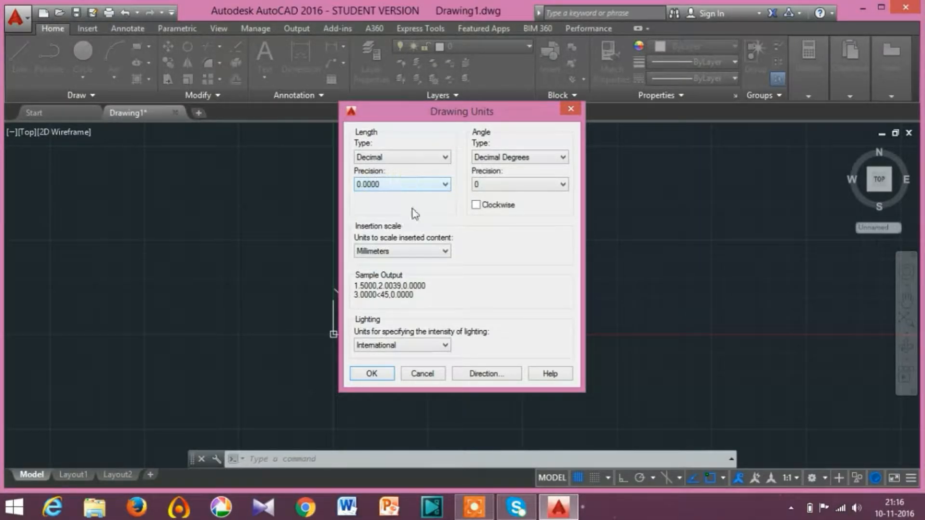
{"action": "left_click", "coordinate": [372, 374]}
Erase the diagonal line that starts near the origin.
{"action": "middle_click_drag", "start_coordinate": [397, 267], "coordinate": [51, 405]}
{"action": "left_click", "coordinate": [188, 304]}
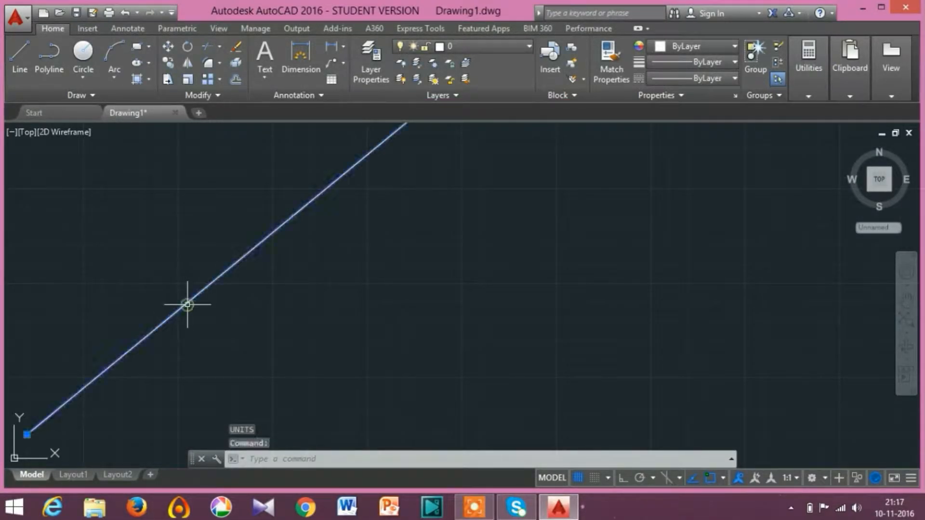
{"action": "key", "text": "Delete"}
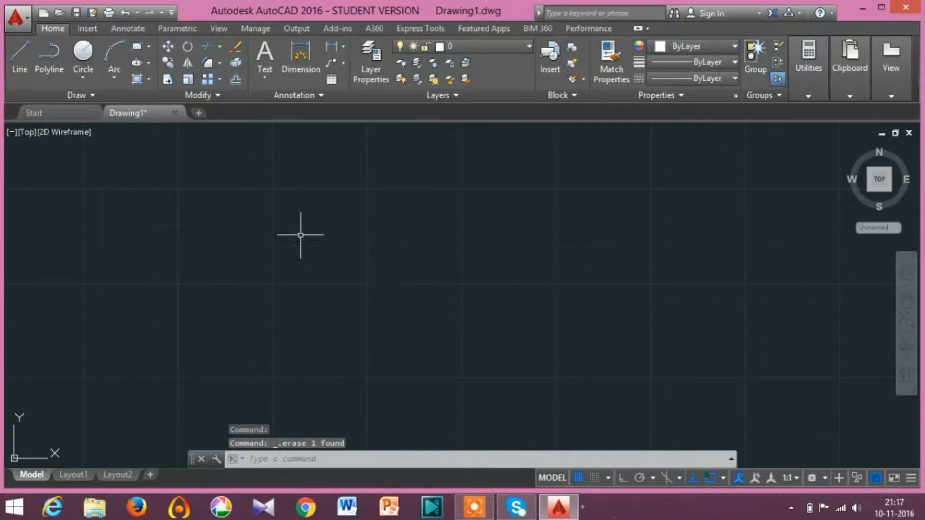
Turn on Ortho mode and draw a closed horizontal rectangle from four connected lines, starting at its upper-left corner.
{"action": "left_click", "coordinate": [16, 57]}
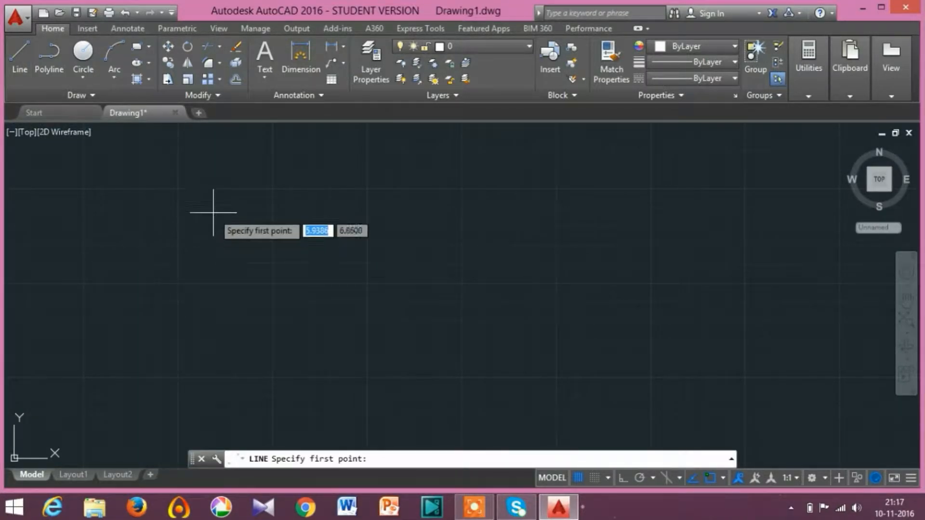
{"action": "left_click", "coordinate": [271, 188]}
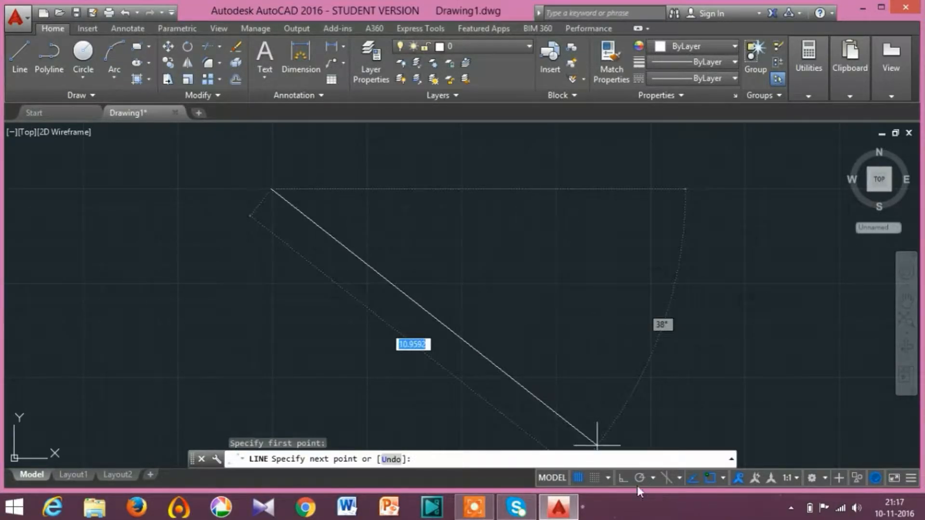
{"action": "left_click", "coordinate": [623, 478]}
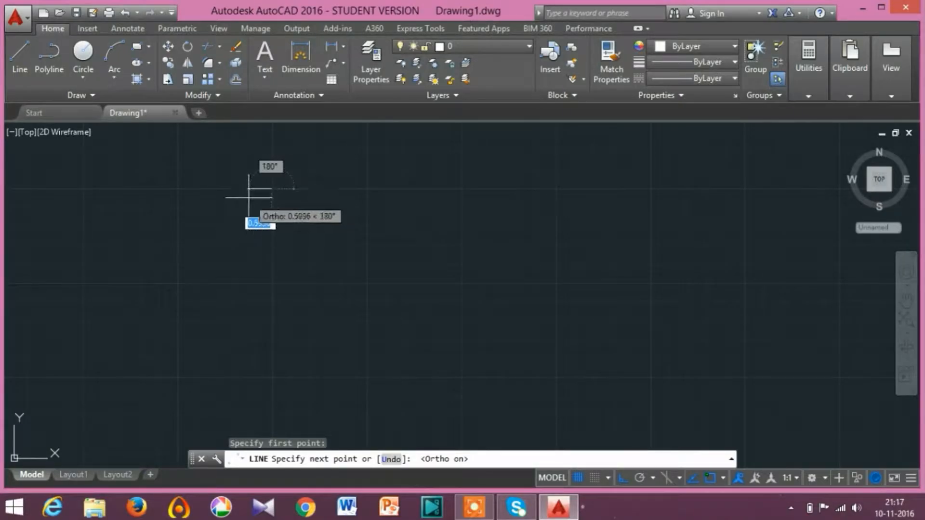
{"action": "left_click", "coordinate": [271, 283]}
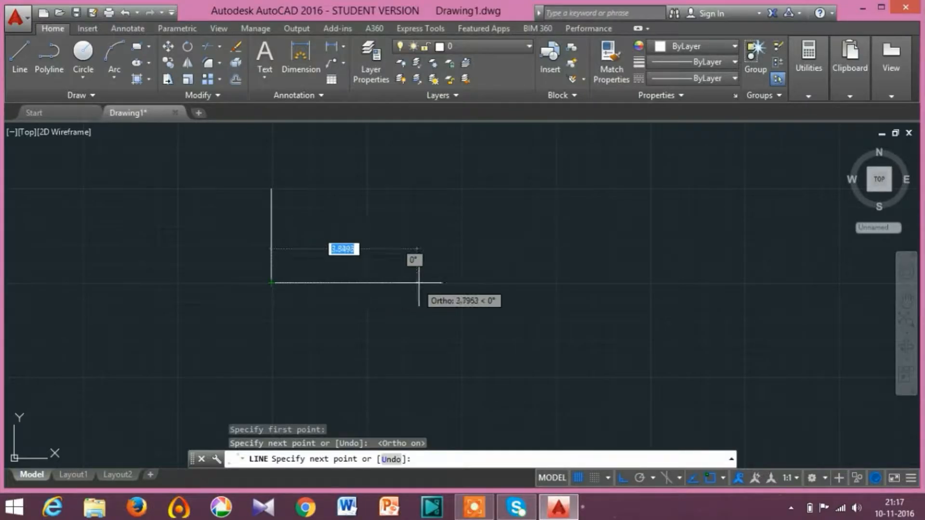
{"action": "left_click", "coordinate": [463, 284]}
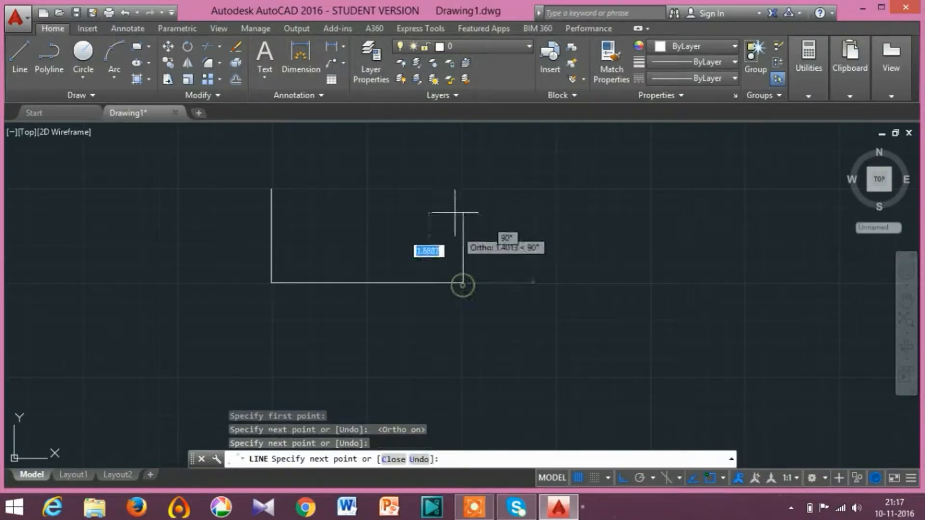
{"action": "left_click", "coordinate": [463, 189]}
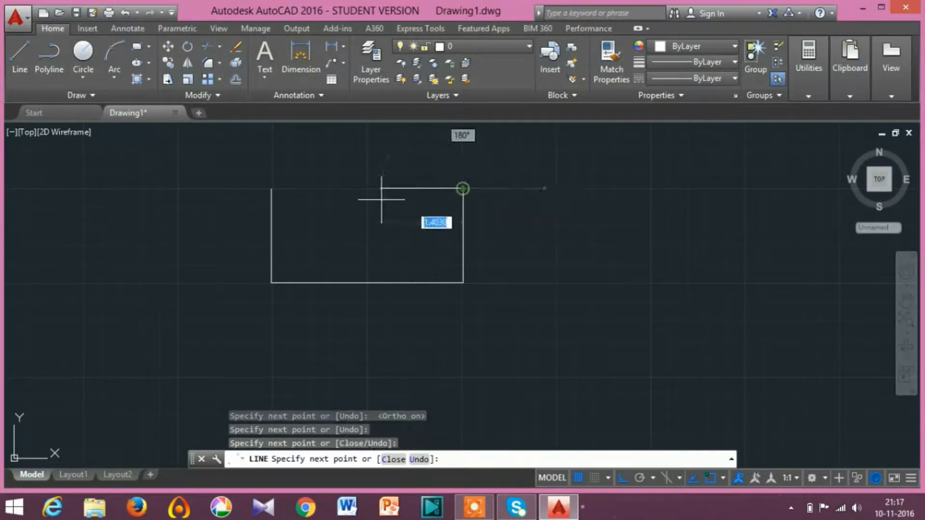
{"action": "left_click", "coordinate": [271, 189]}
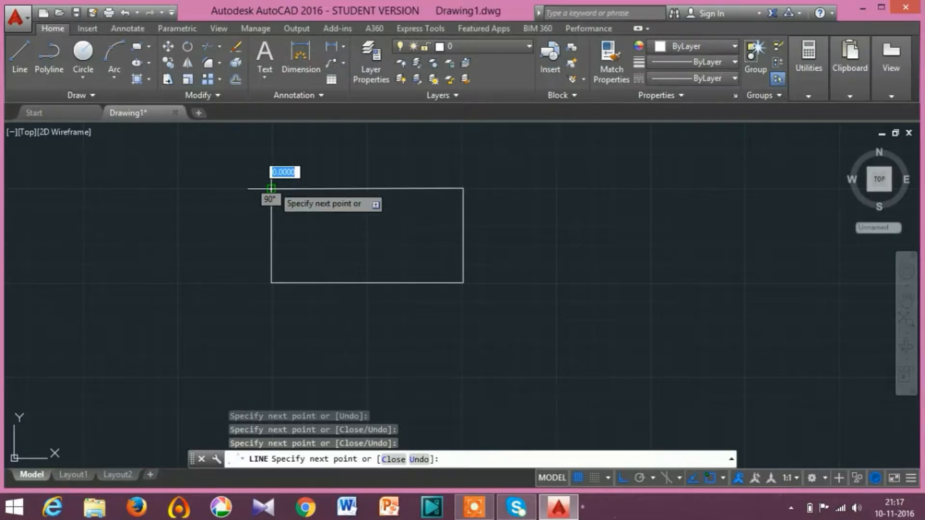
{"action": "key", "text": "Return"}
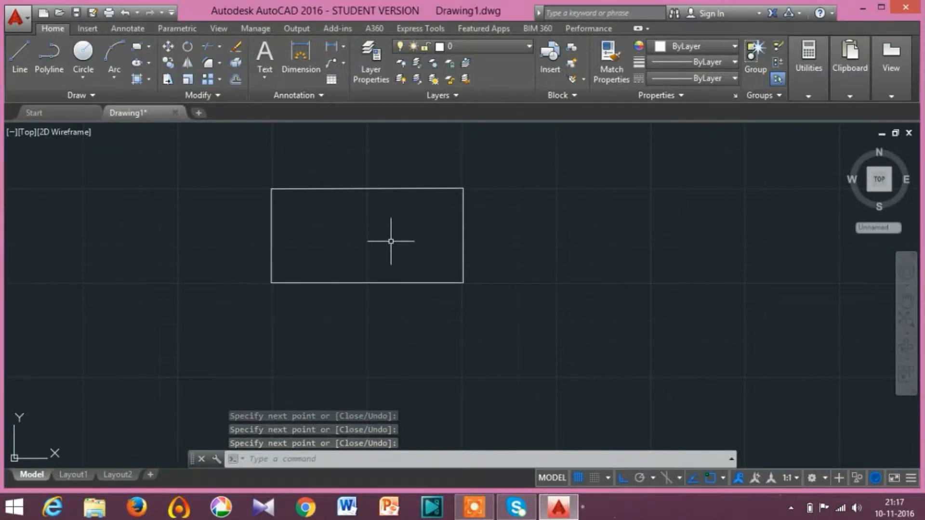
Enable the Midpoint object snap alongside Endpoint, Center, Intersection and Extension.
{"action": "key", "text": "Return"}
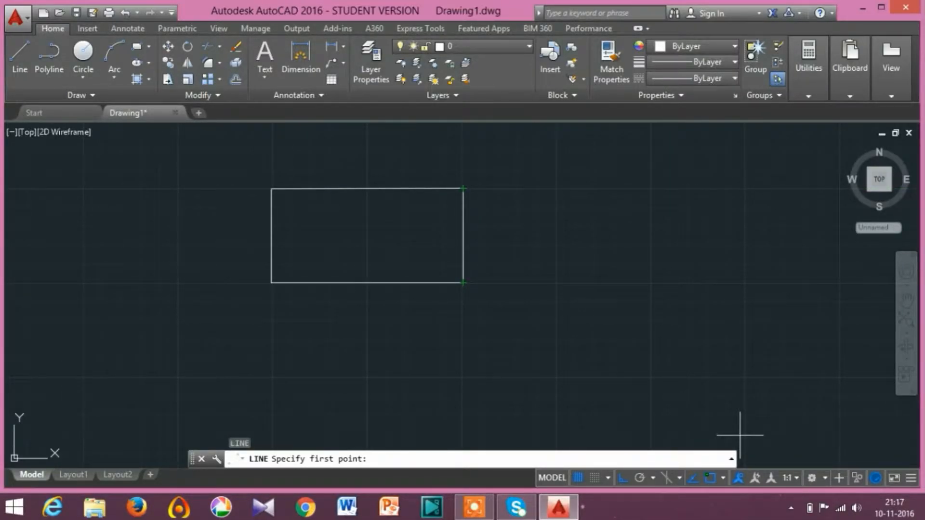
{"action": "left_click", "coordinate": [724, 478]}
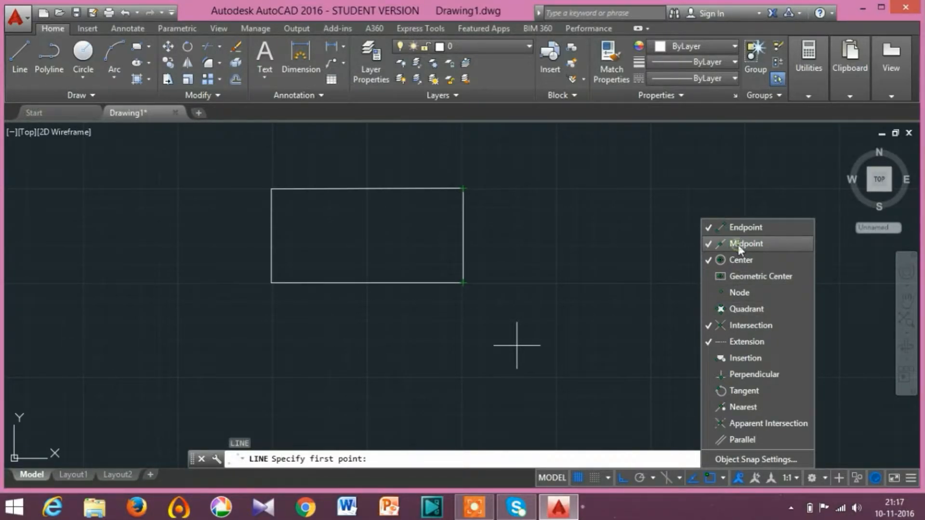
{"action": "left_click", "coordinate": [617, 267]}
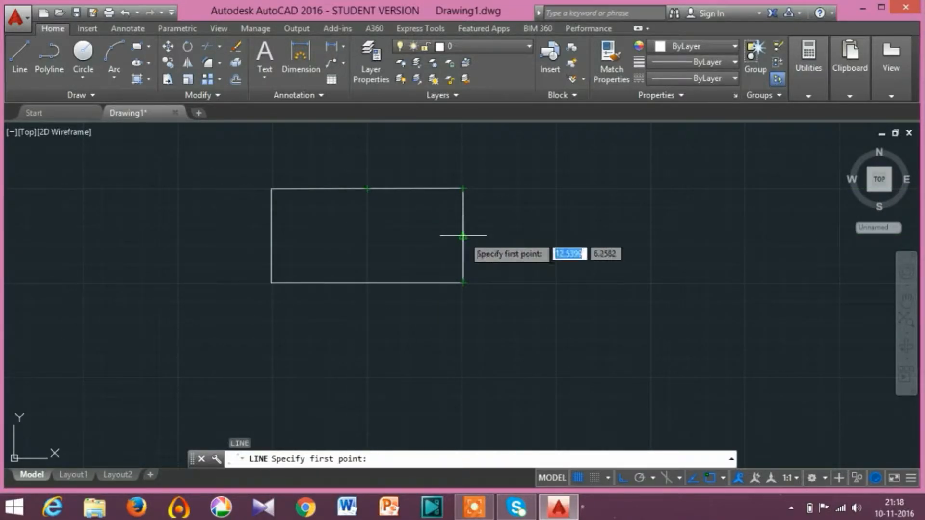
Draw a circle of radius 1 centred in the rectangle, aligned with the midpoints of its sides.
{"action": "left_click", "coordinate": [83, 52]}
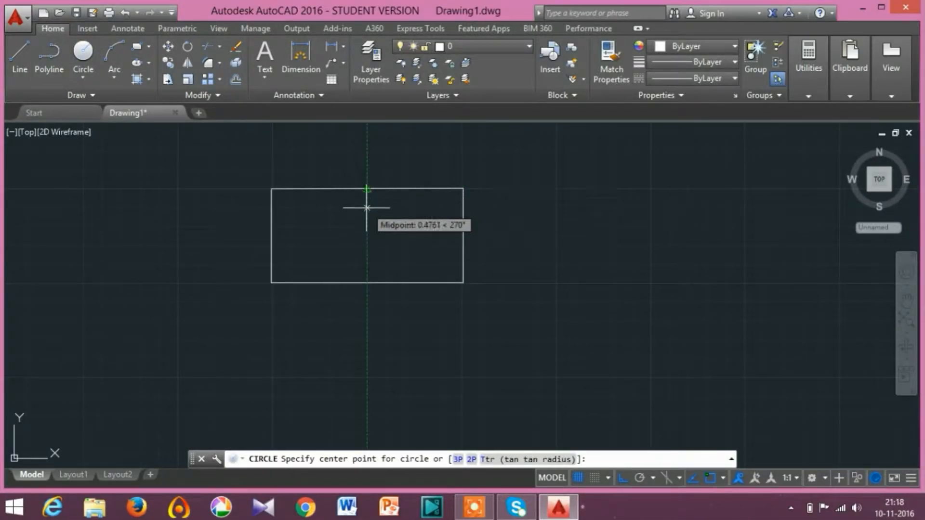
{"action": "left_click", "coordinate": [366, 235]}
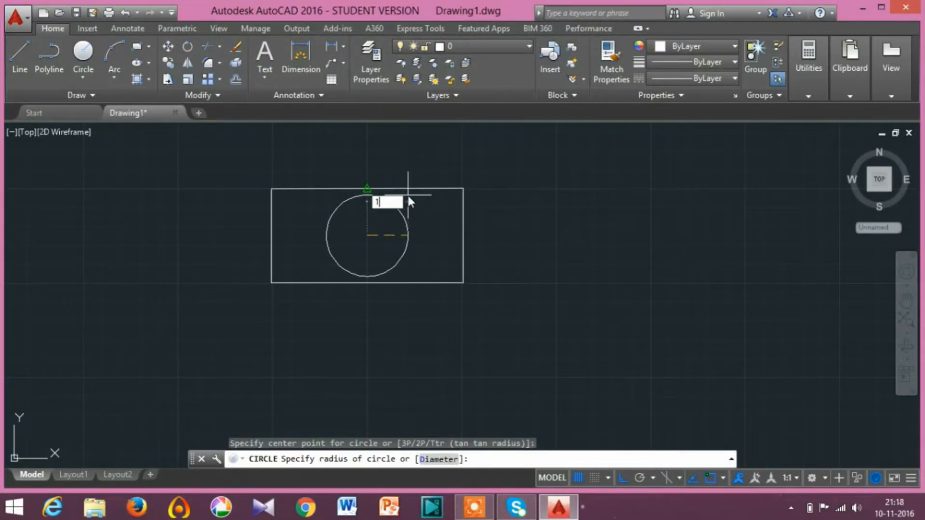
{"action": "key", "text": "Return"}
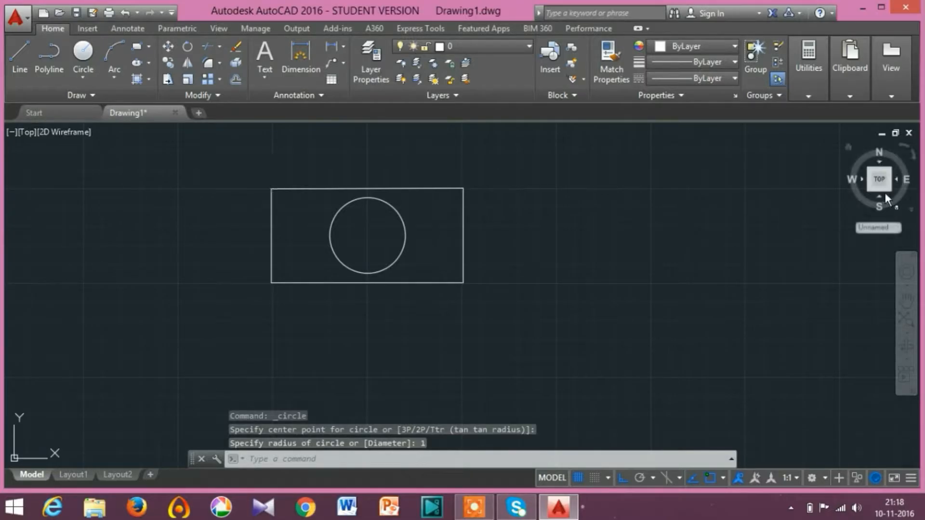
{"action": "left_click", "coordinate": [440, 188]}
{"action": "left_click", "coordinate": [463, 261]}
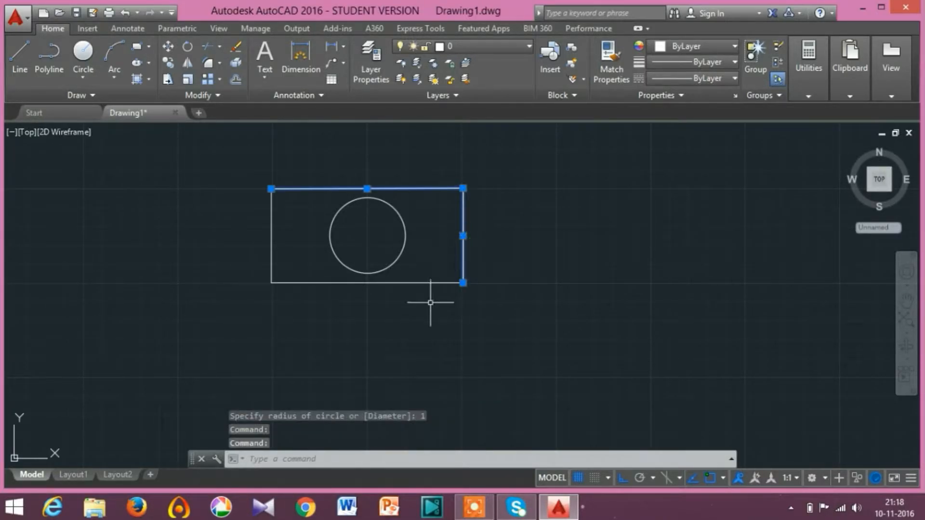
{"action": "left_click", "coordinate": [415, 283]}
{"action": "left_click", "coordinate": [271, 235]}
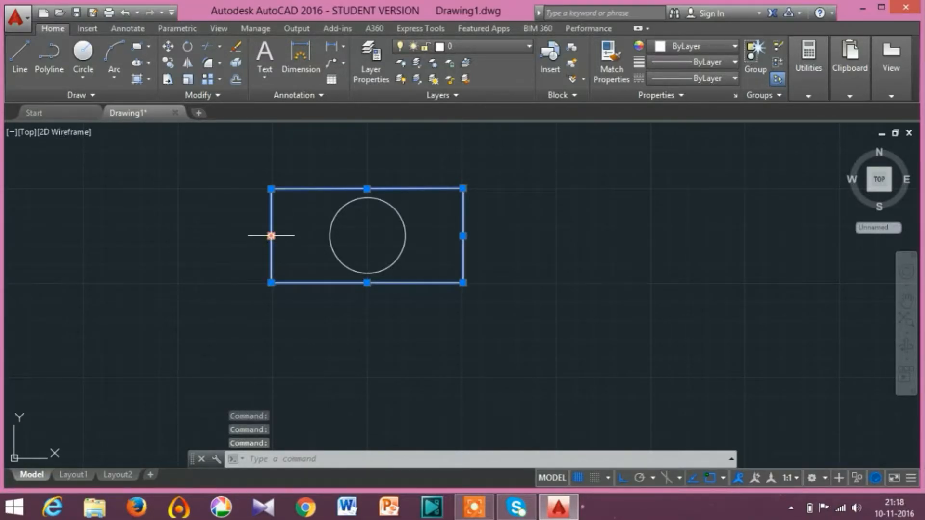
{"action": "key", "text": "Escape"}
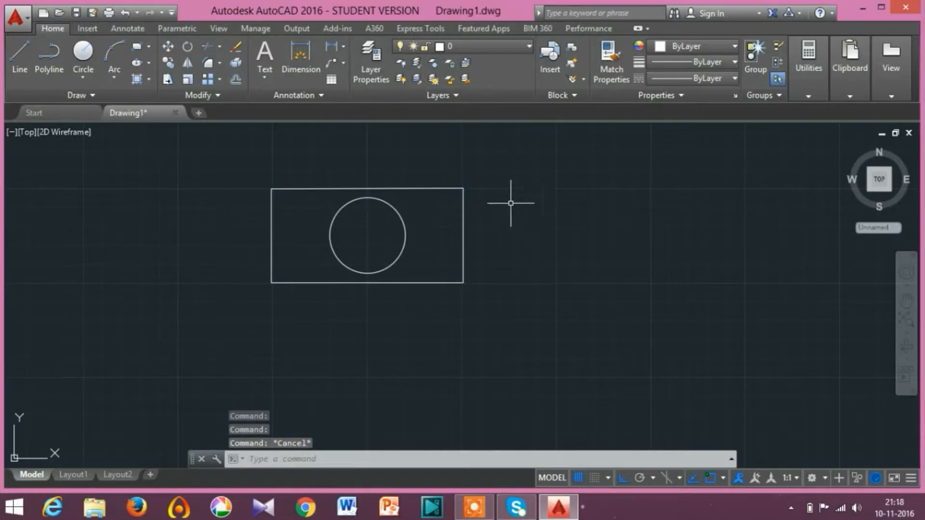
Select the rectangle and circle with crossing lassos swept from right to left across them, clearing the selection after each try.
{"action": "mouse_move", "coordinate": [527, 179]}
{"action": "left_mouse_down"}
{"action": "mouse_move", "coordinate": [473, 155]}
{"action": "mouse_move", "coordinate": [313, 213]}
{"action": "mouse_move", "coordinate": [201, 209]}
{"action": "mouse_move", "coordinate": [312, 165]}
{"action": "mouse_move", "coordinate": [425, 301]}
{"action": "left_mouse_up"}
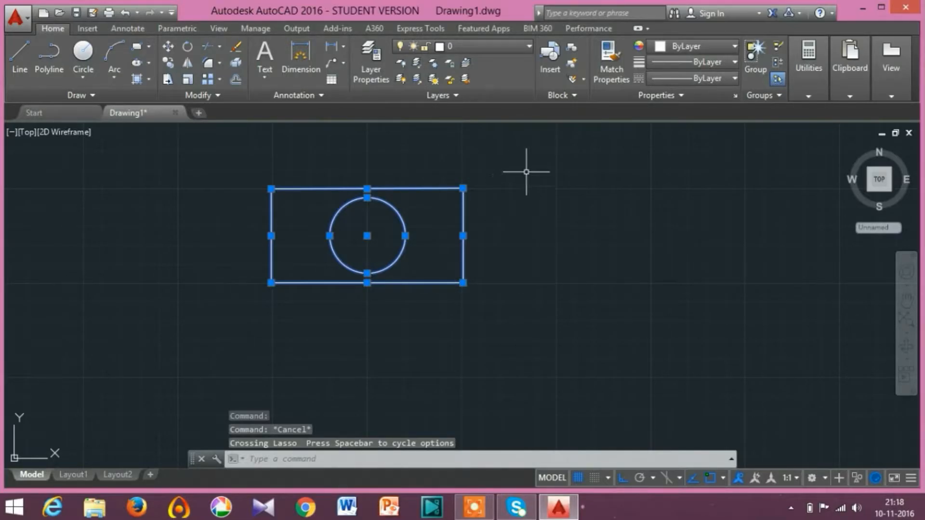
{"action": "mouse_move", "coordinate": [563, 169]}
{"action": "left_mouse_down"}
{"action": "mouse_move", "coordinate": [446, 135]}
{"action": "mouse_move", "coordinate": [262, 201]}
{"action": "mouse_move", "coordinate": [262, 388]}
{"action": "mouse_move", "coordinate": [570, 285]}
{"action": "left_mouse_up"}
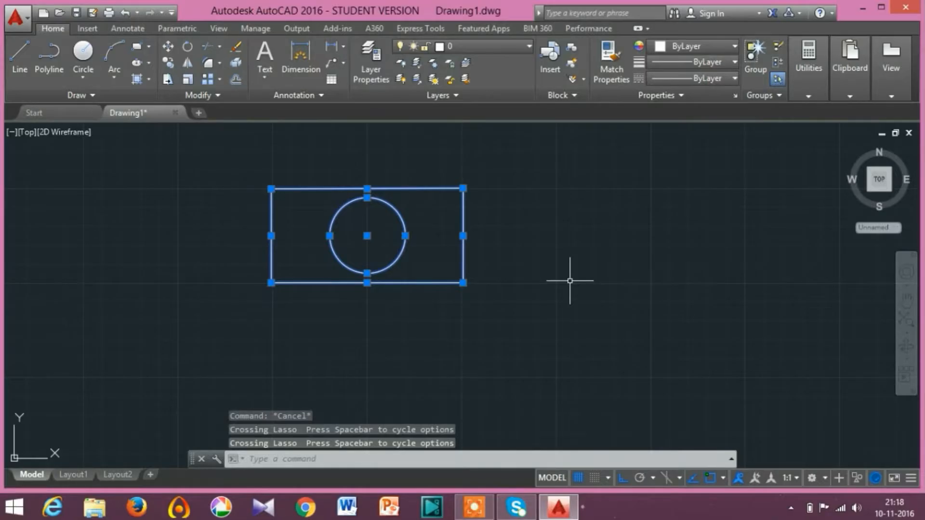
{"action": "key", "text": "Escape"}
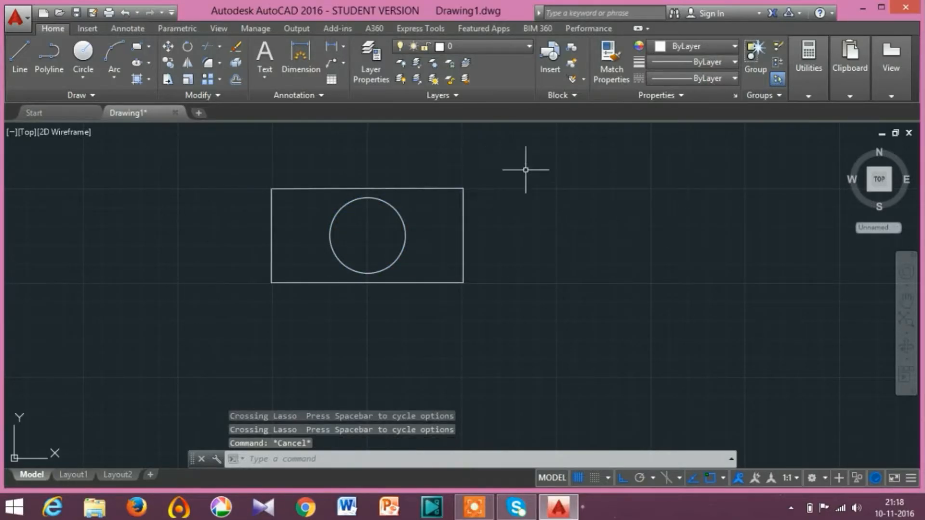
{"action": "mouse_move", "coordinate": [525, 170]}
{"action": "left_mouse_down"}
{"action": "mouse_move", "coordinate": [15, 378]}
{"action": "mouse_move", "coordinate": [117, 295]}
{"action": "mouse_move", "coordinate": [248, 295]}
{"action": "mouse_move", "coordinate": [283, 271]}
{"action": "mouse_move", "coordinate": [310, 311]}
{"action": "left_mouse_up"}
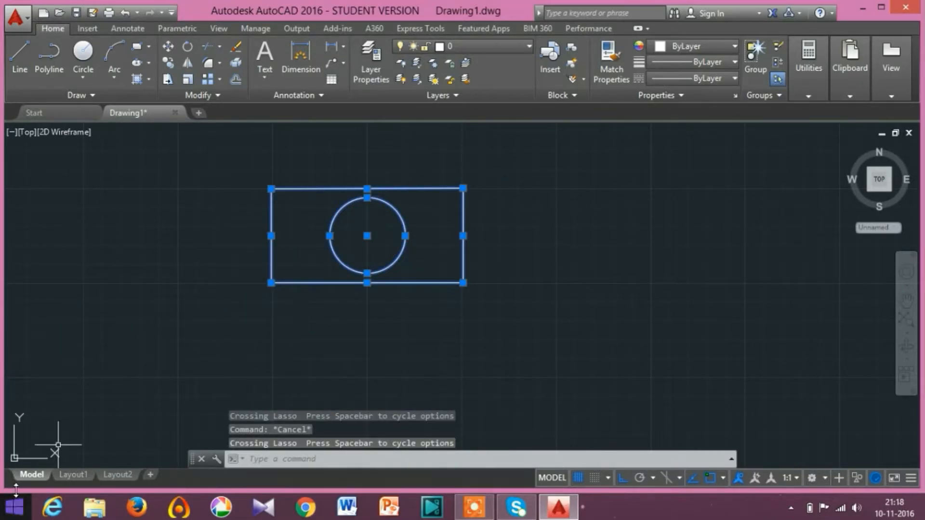
{"action": "key", "text": "Escape"}
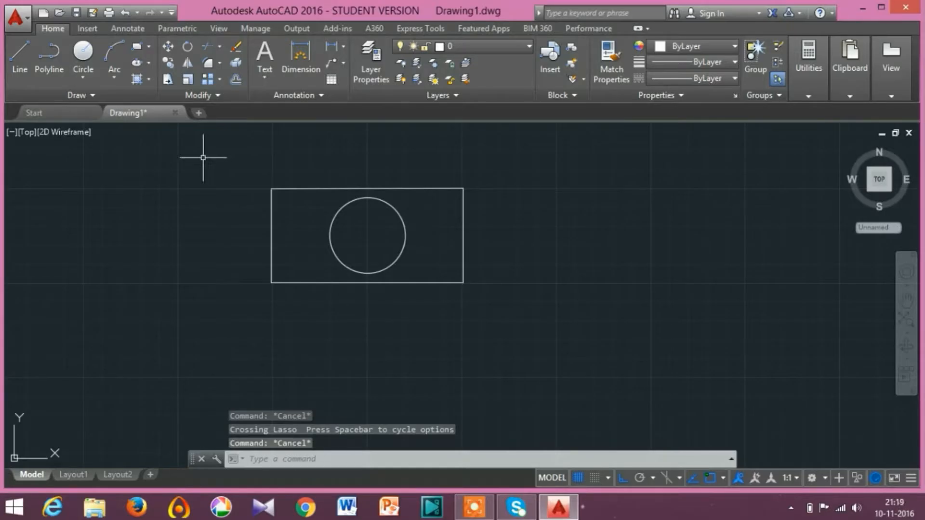
Try left-to-right window selections around the rectangle's upper edge and left side, clearing the selection between tries.
{"action": "mouse_move", "coordinate": [187, 150]}
{"action": "left_mouse_down"}
{"action": "mouse_move", "coordinate": [332, 243]}
{"action": "mouse_move", "coordinate": [326, 348]}
{"action": "mouse_move", "coordinate": [468, 256]}
{"action": "mouse_move", "coordinate": [513, 200]}
{"action": "mouse_move", "coordinate": [503, 174]}
{"action": "left_mouse_up"}
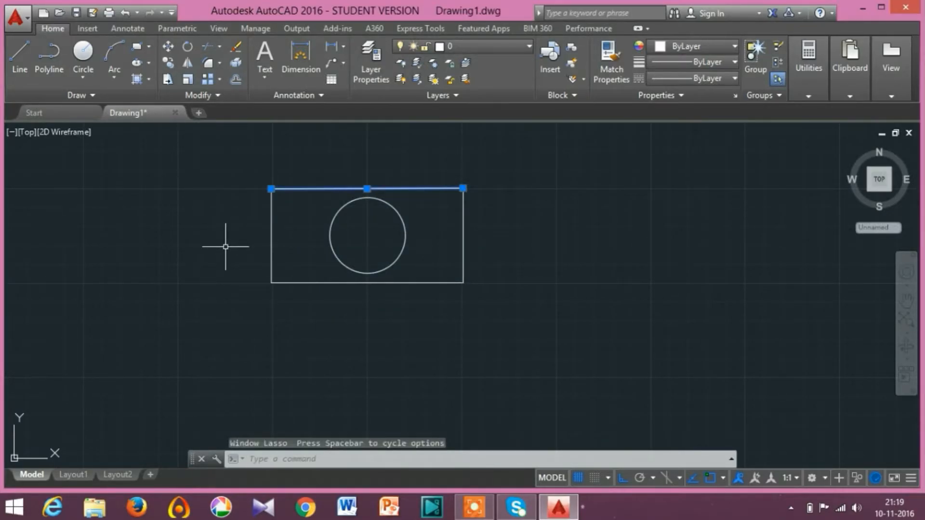
{"action": "key", "text": "Escape"}
{"action": "mouse_move", "coordinate": [146, 137]}
{"action": "left_mouse_down"}
{"action": "mouse_move", "coordinate": [155, 194]}
{"action": "mouse_move", "coordinate": [198, 232]}
{"action": "mouse_move", "coordinate": [276, 184]}
{"action": "mouse_move", "coordinate": [435, 206]}
{"action": "mouse_move", "coordinate": [517, 193]}
{"action": "mouse_move", "coordinate": [554, 356]}
{"action": "mouse_move", "coordinate": [284, 381]}
{"action": "left_mouse_up"}
{"action": "mouse_move", "coordinate": [257, 316]}
{"action": "left_mouse_down"}
{"action": "mouse_move", "coordinate": [269, 180]}
{"action": "mouse_move", "coordinate": [268, 272]}
{"action": "mouse_move", "coordinate": [388, 275]}
{"action": "mouse_move", "coordinate": [442, 291]}
{"action": "mouse_move", "coordinate": [268, 265]}
{"action": "mouse_move", "coordinate": [227, 270]}
{"action": "mouse_move", "coordinate": [477, 231]}
{"action": "mouse_move", "coordinate": [414, 254]}
{"action": "mouse_move", "coordinate": [325, 205]}
{"action": "mouse_move", "coordinate": [195, 226]}
{"action": "left_mouse_up"}
{"action": "left_click", "coordinate": [195, 226]}
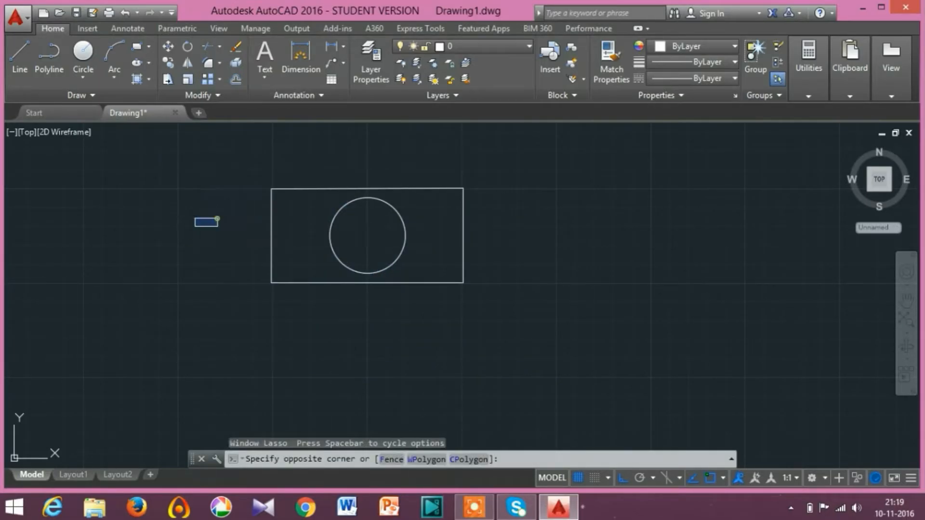
{"action": "left_click", "coordinate": [279, 213]}
Compare window and crossing lassos over the rectangle and circle, clearing the selection between tries.
{"action": "mouse_move", "coordinate": [242, 142]}
{"action": "left_mouse_down"}
{"action": "mouse_move", "coordinate": [231, 268]}
{"action": "mouse_move", "coordinate": [626, 305]}
{"action": "left_mouse_up"}
{"action": "key", "text": "Escape"}
{"action": "mouse_move", "coordinate": [659, 149]}
{"action": "left_mouse_down"}
{"action": "mouse_move", "coordinate": [247, 182]}
{"action": "mouse_move", "coordinate": [221, 256]}
{"action": "left_mouse_up"}
{"action": "left_click", "coordinate": [249, 156]}
{"action": "key", "text": "Escape"}
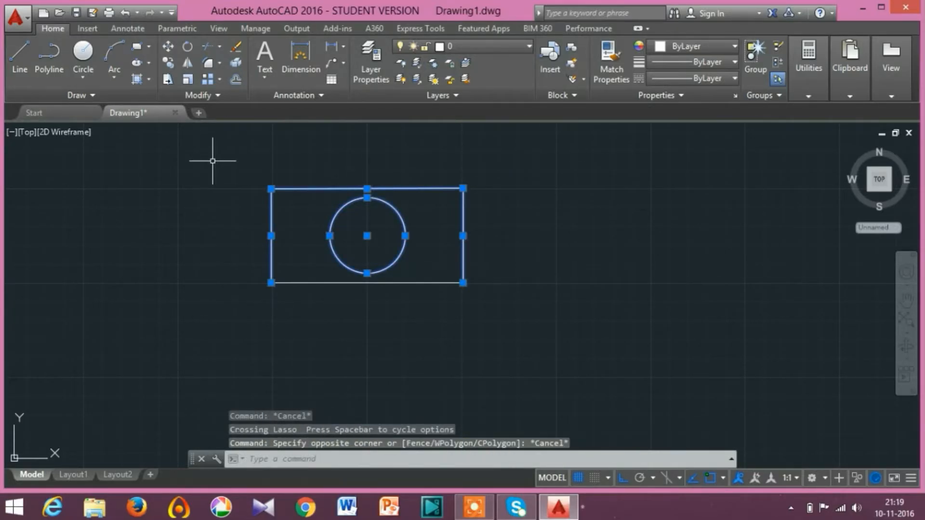
{"action": "key", "text": "Escape"}
{"action": "left_click_drag", "start_coordinate": [217, 172], "coordinate": [492, 361]}
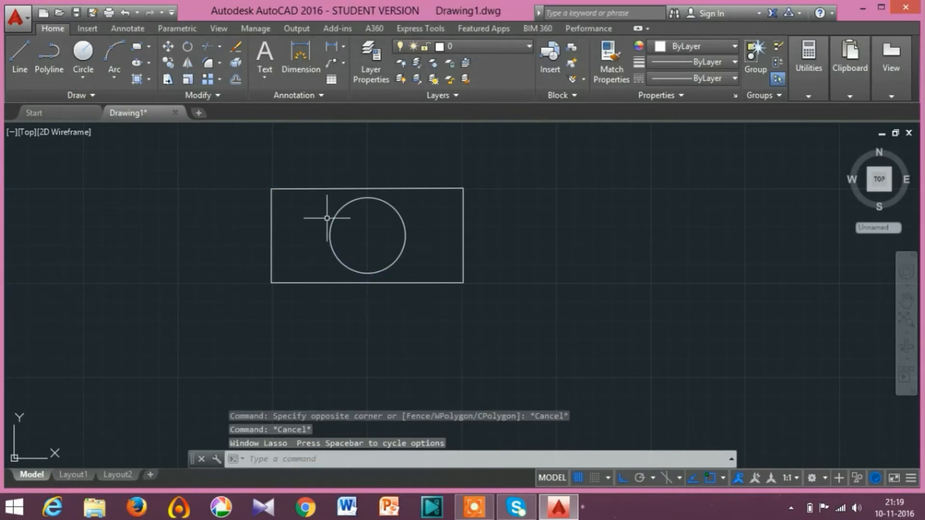